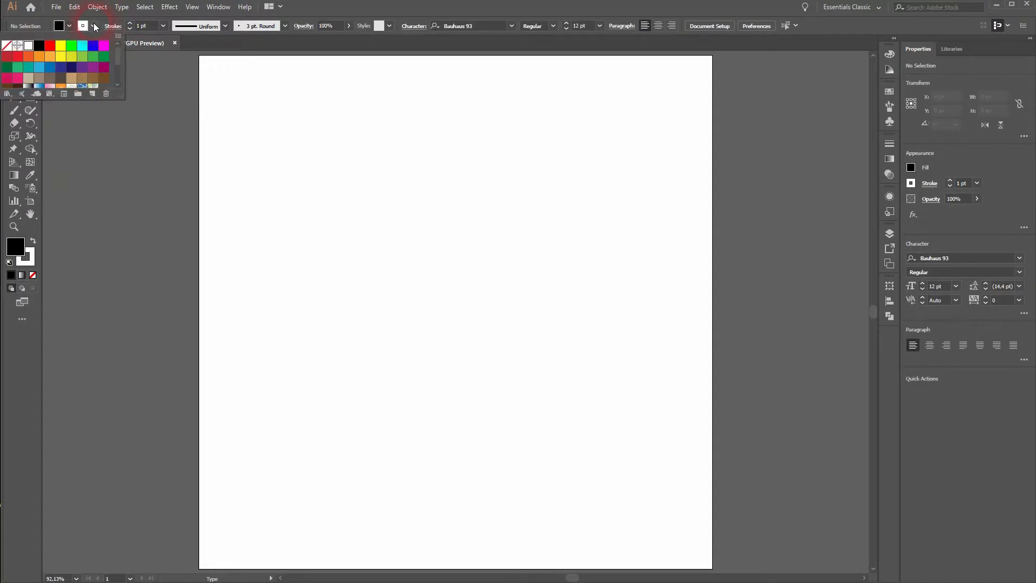
- Add the text "DIMENSION" to the artboard in Bauhaus 93 with a black fill and no stroke
click(7, 46)
click(374, 254)
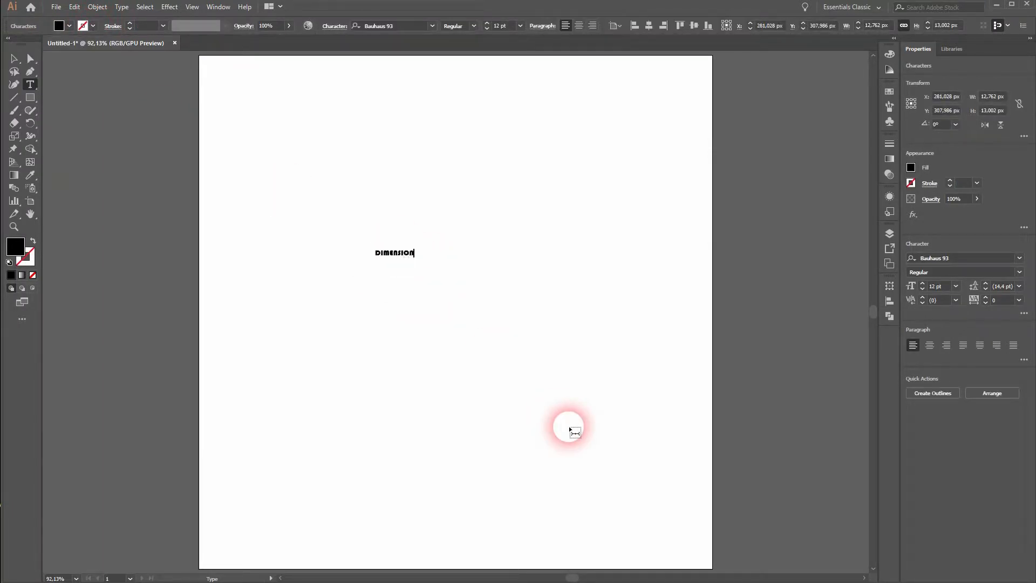
click(14, 59)
click(441, 276)
- Enlarge the DIMENSION text to about 132 pt and centre it horizontally on the upper half of the artboard
click(413, 249)
drag(421, 252, 607, 179)
drag(354, 249, 437, 235)
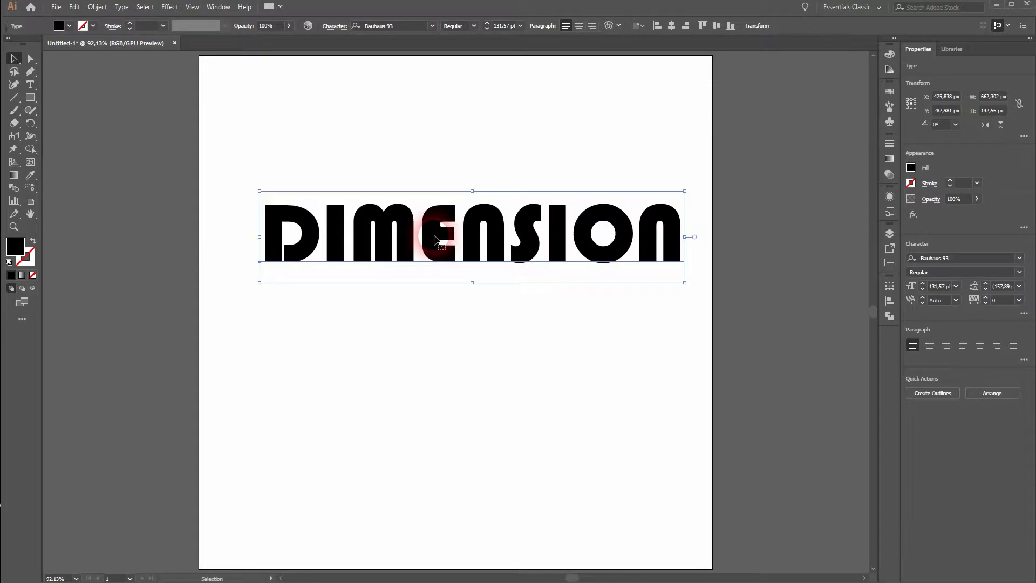
click(406, 28)
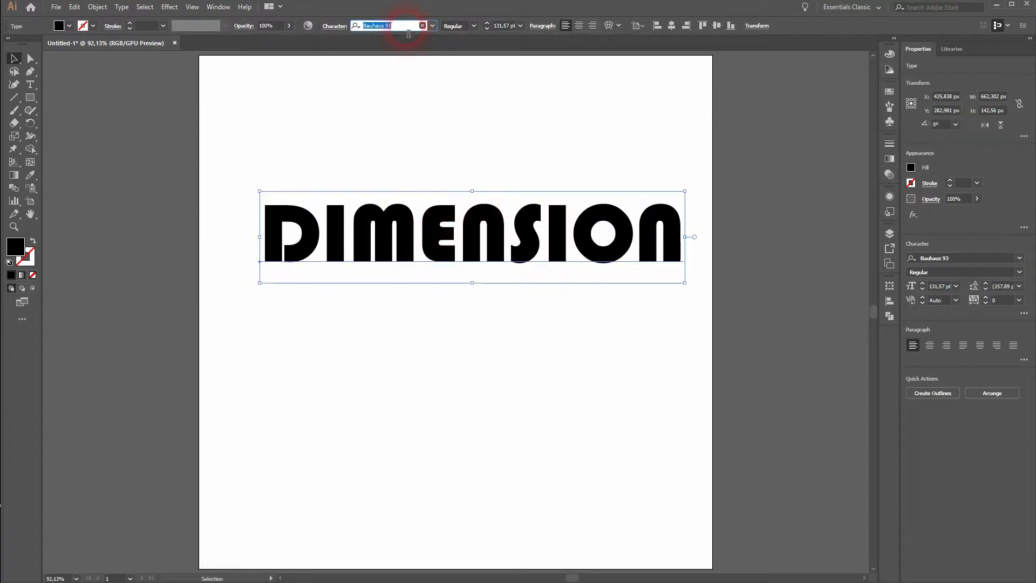
drag(372, 255, 362, 258)
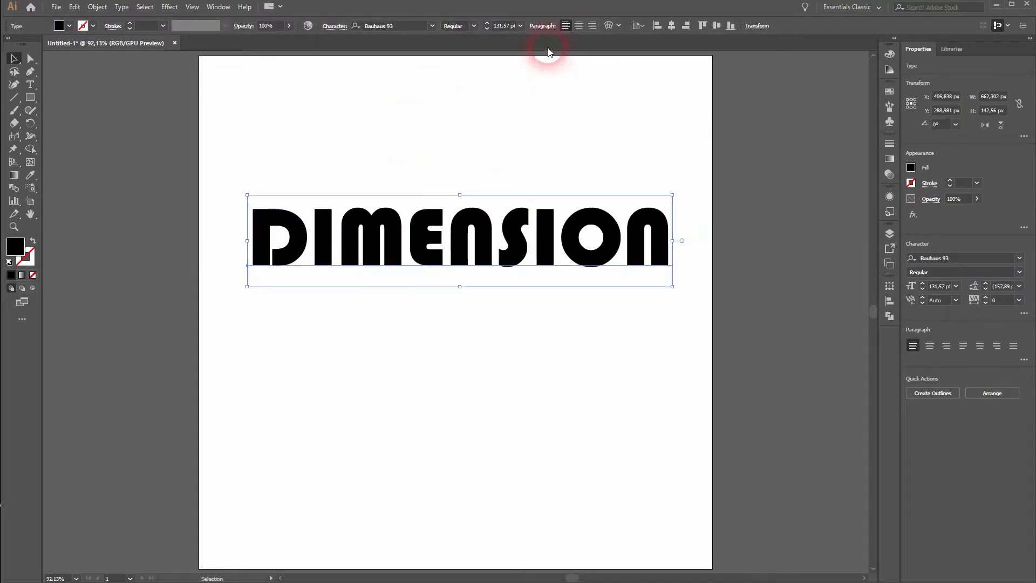
click(668, 28)
click(477, 157)
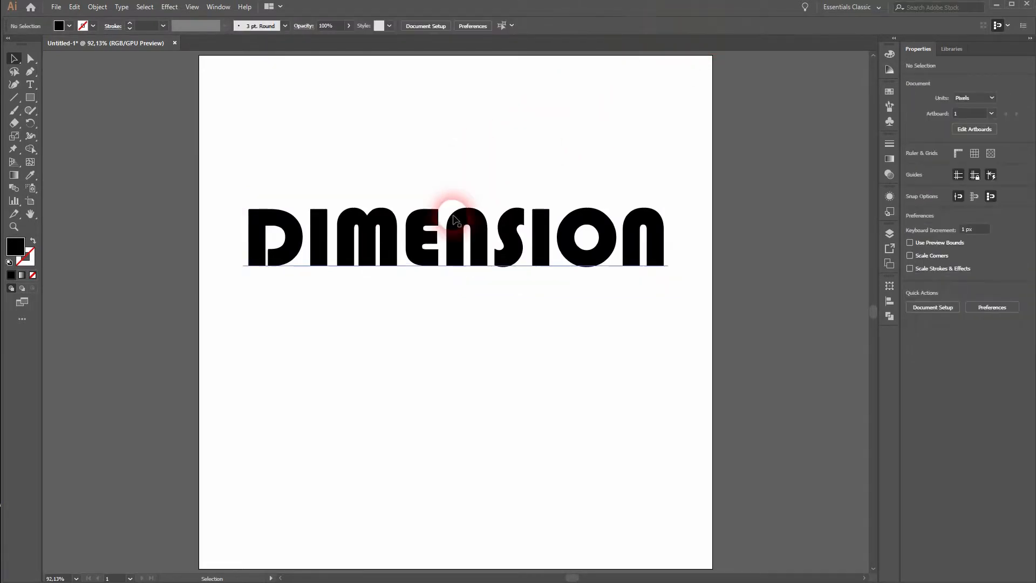
- Fill the DIMENSION text with light blue
click(406, 232)
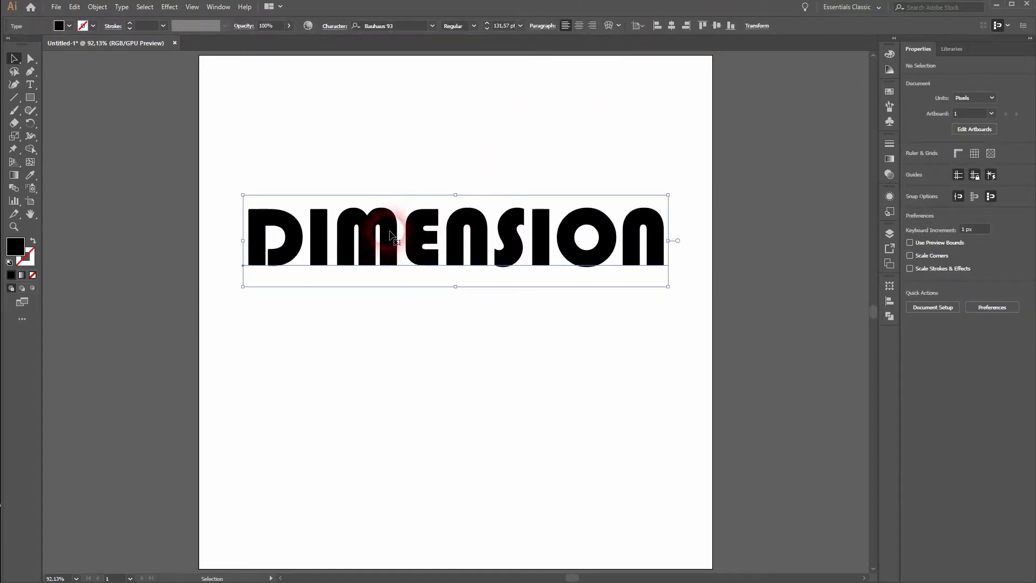
click(69, 26)
click(40, 68)
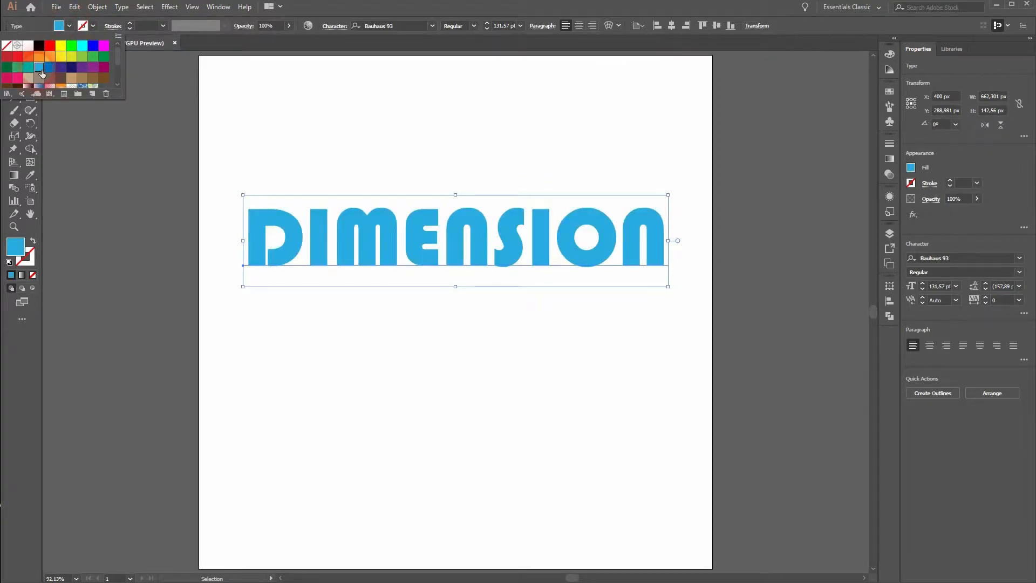
click(455, 237)
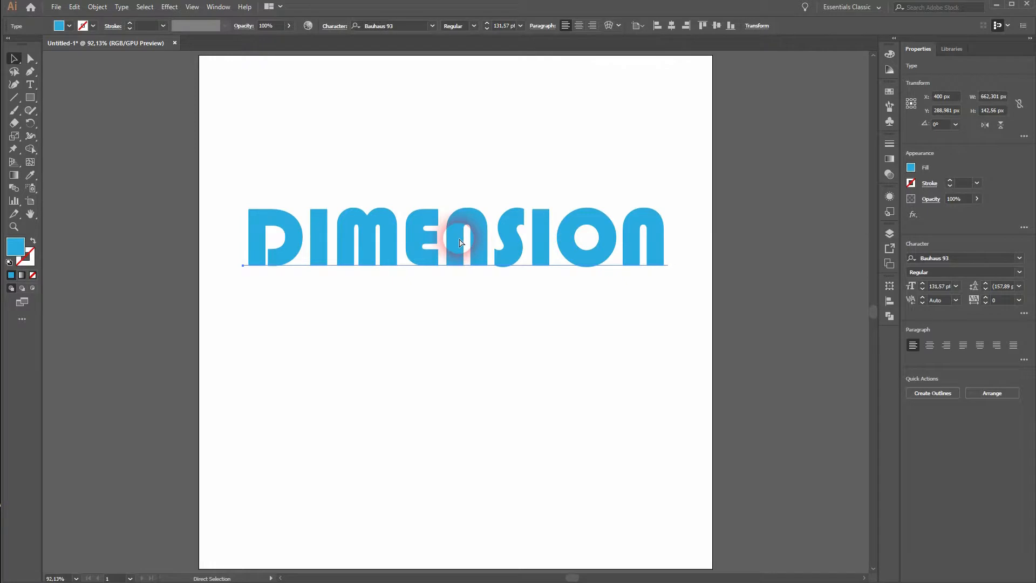
drag(455, 236, 473, 415)
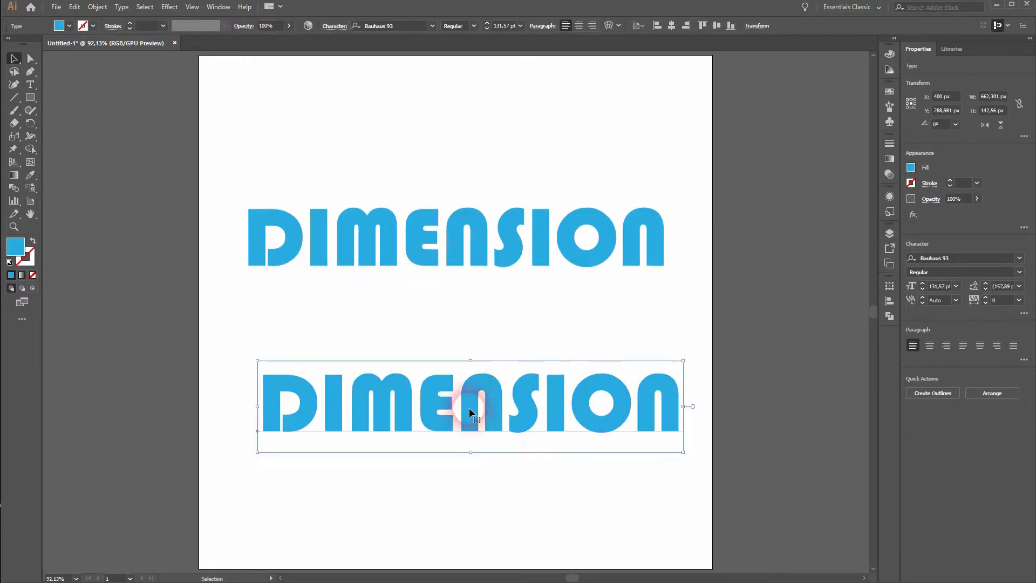
key(ctrl+z)
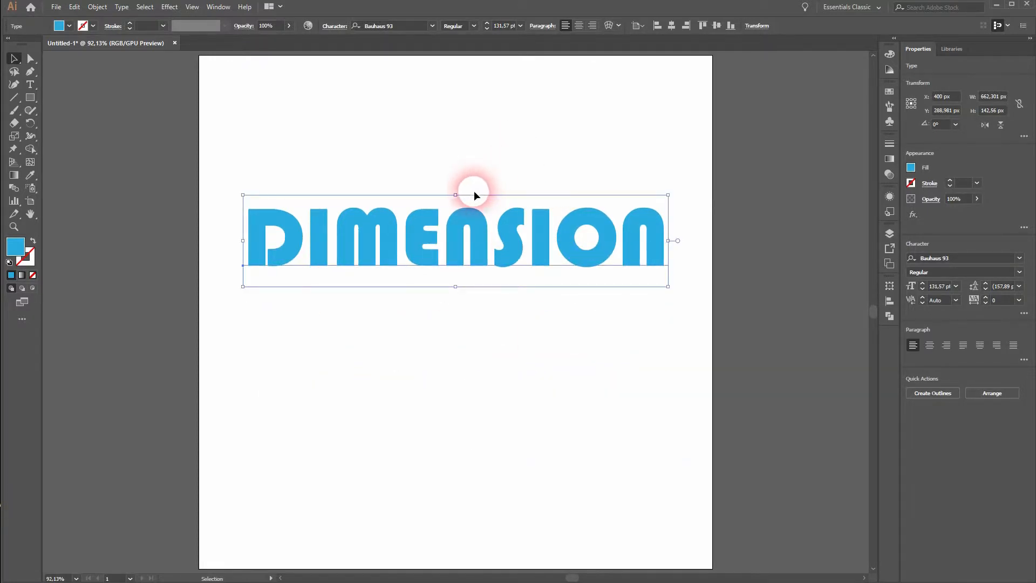
- Duplicate the DIMENSION text in place and fill the copy with a darker blue
click(70, 26)
click(49, 66)
click(533, 269)
click(475, 242)
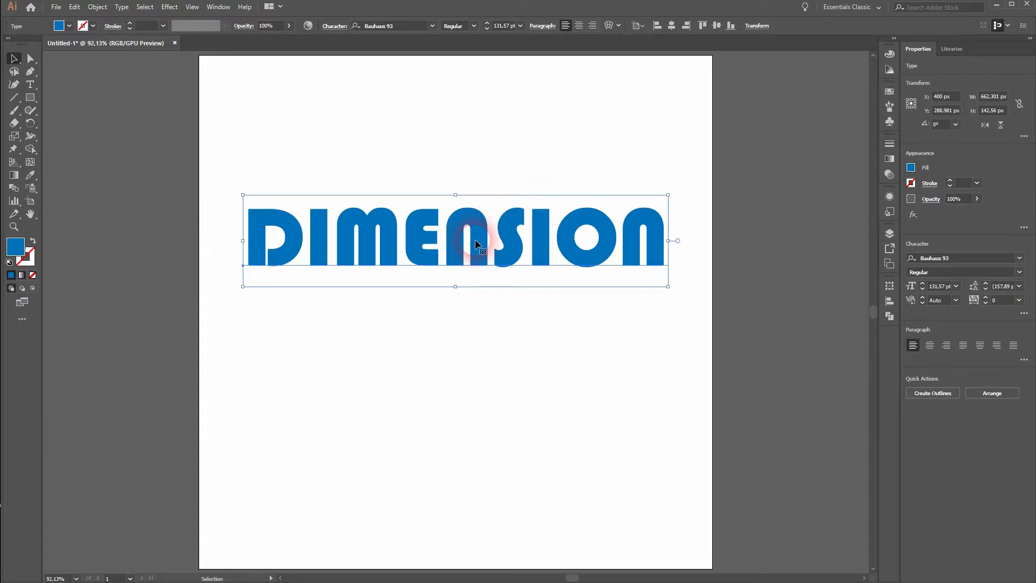
- Send the dark blue text behind the light blue text and offset it 3 px right and 3 px down
right_click(475, 240)
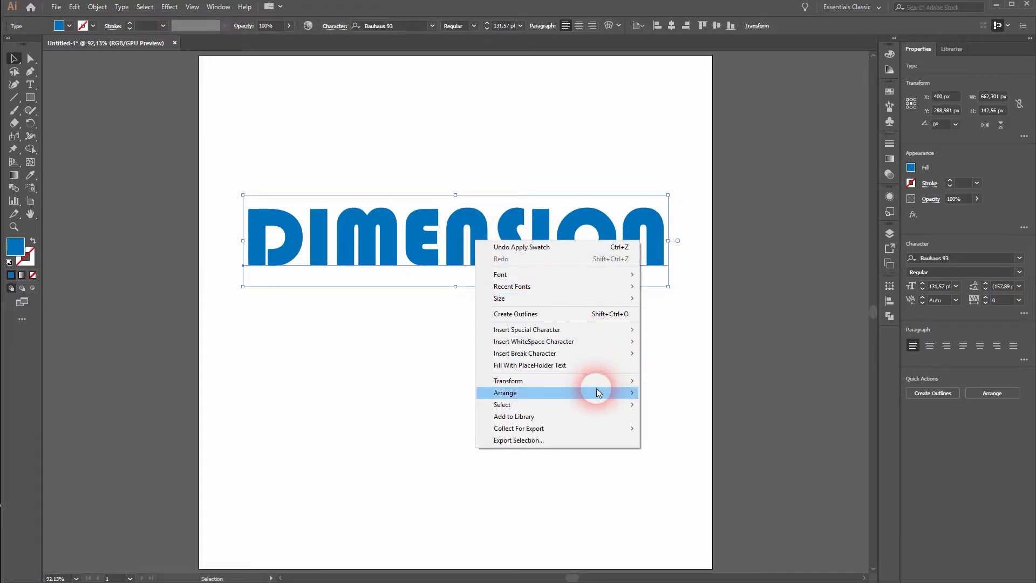
mouse_move(597, 392)
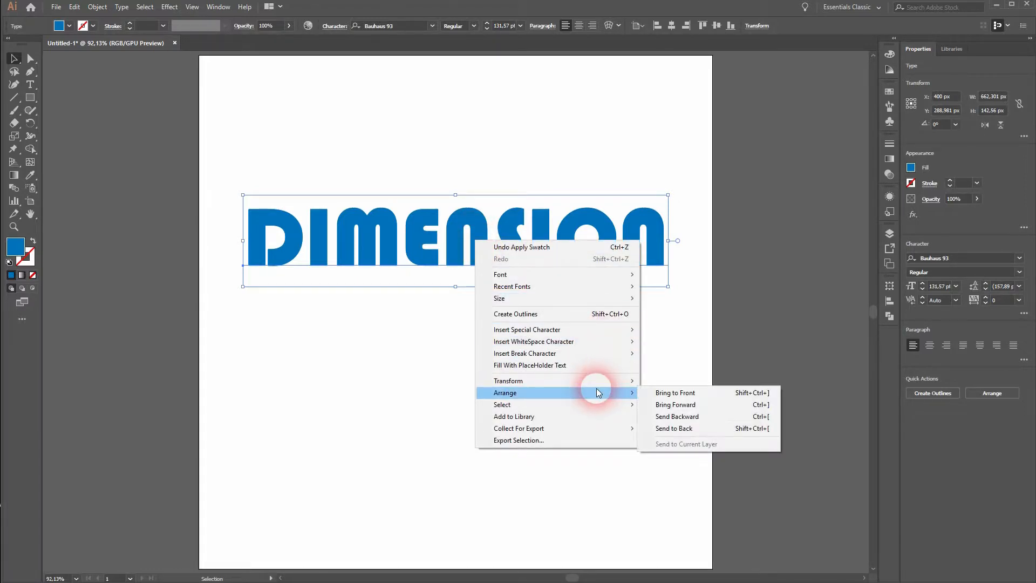
click(697, 430)
key(Right)
key(Right)
key(Right)
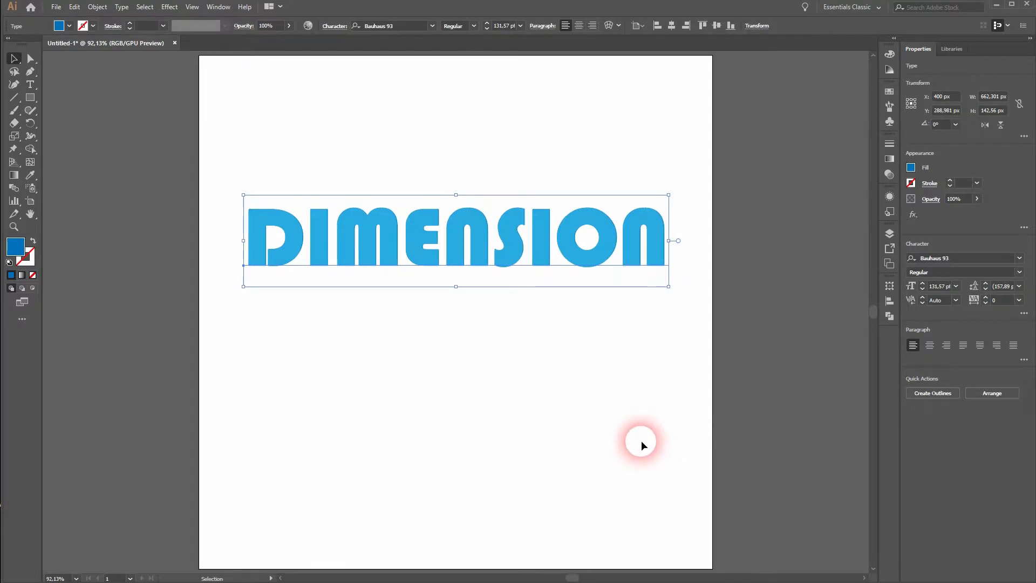
key(Down)
key(Down)
key(Down)
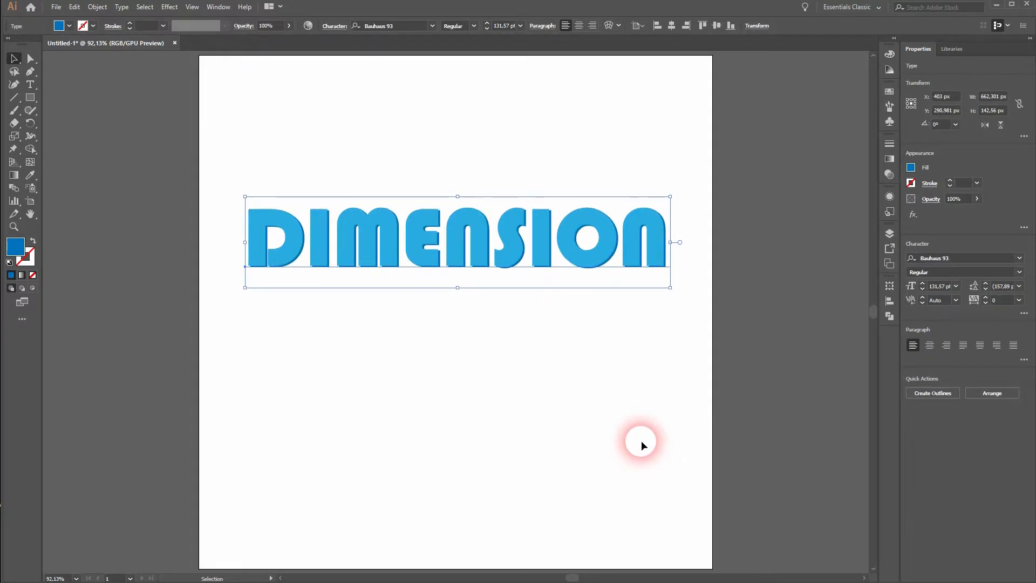
click(495, 375)
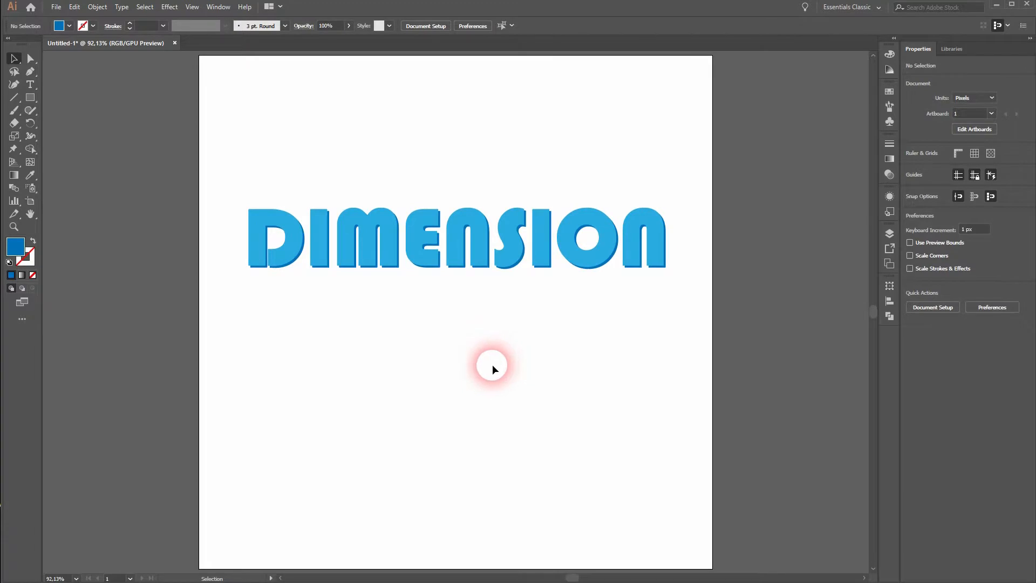
- Duplicate the layered DIMENSION text and stack the two versions one above the other in the upper part of the artboard
scroll(380, 305, up, 5)
drag(345, 226, 592, 502)
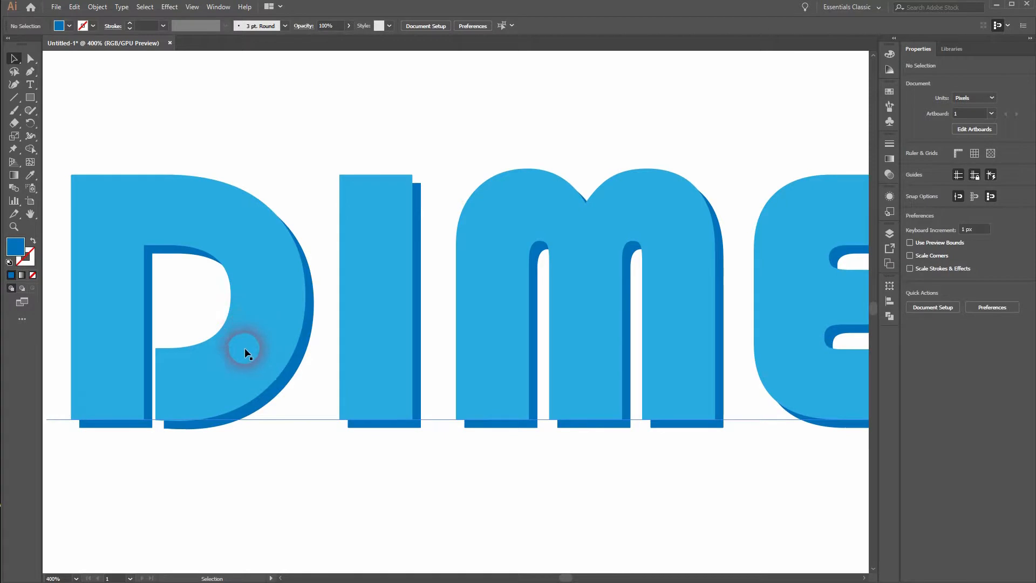
key(ctrl+0)
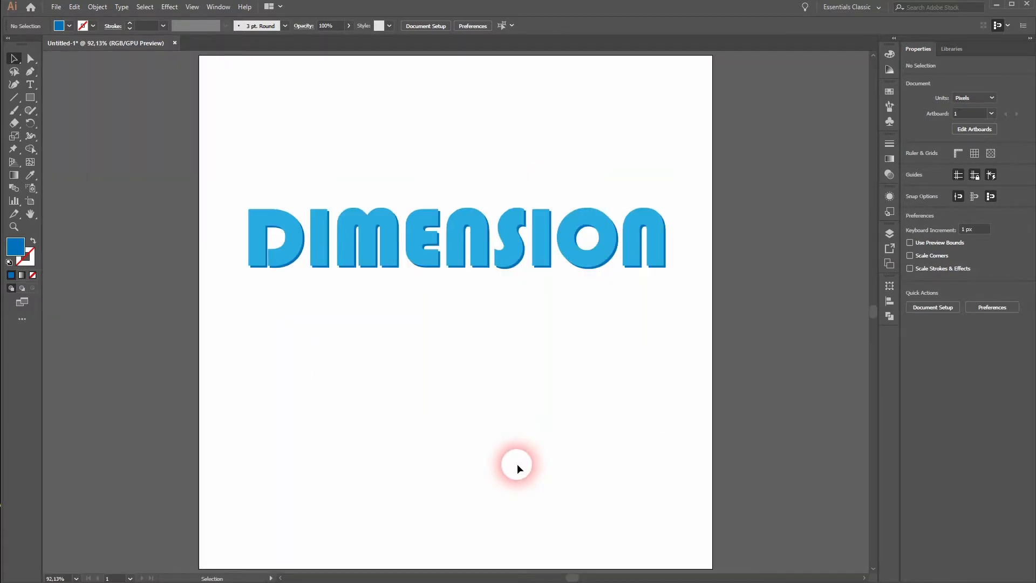
drag(251, 297, 674, 205)
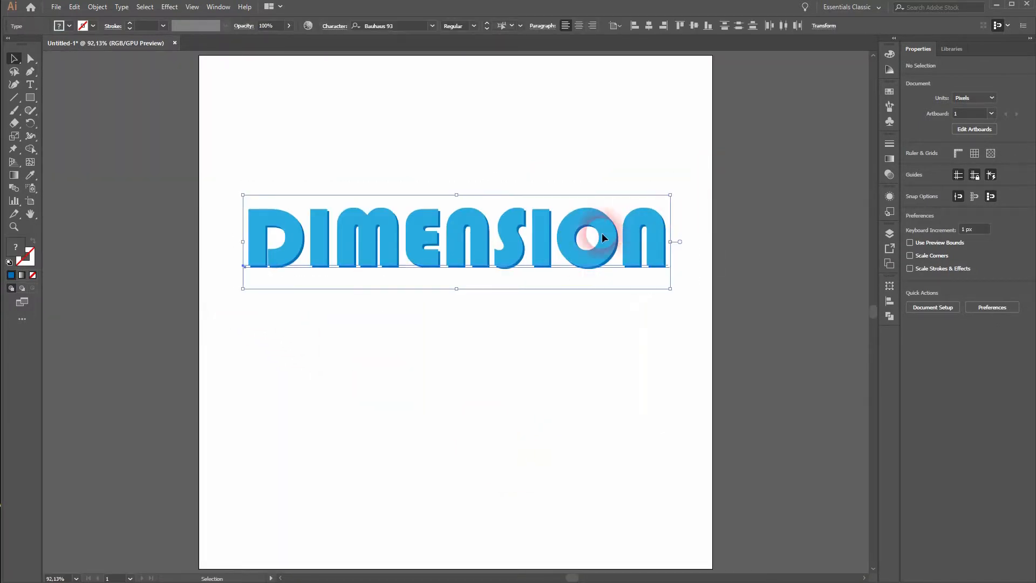
drag(570, 228, 568, 200)
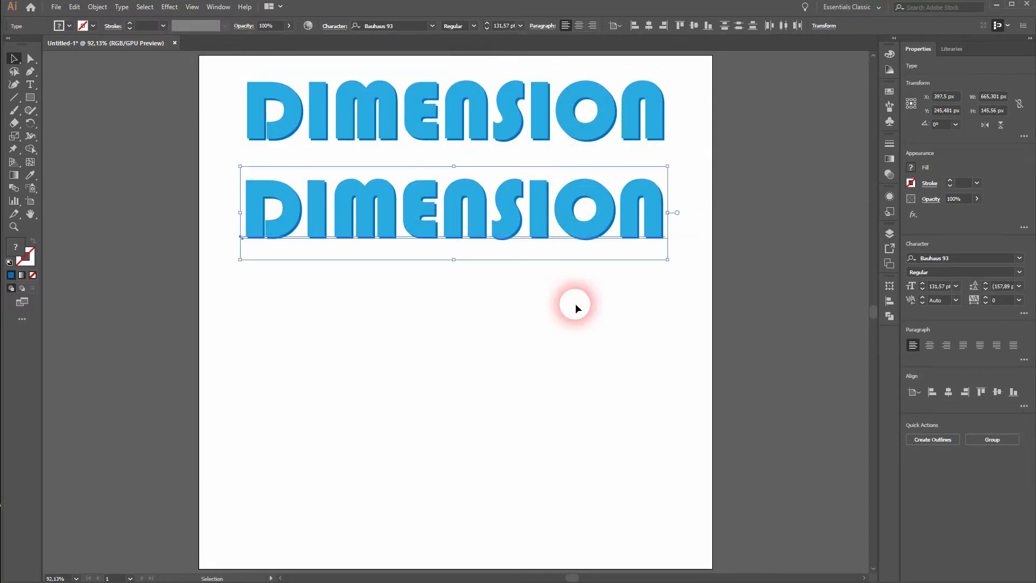
click(497, 344)
- Add a white 1 pt stroke to the light blue text of the lower DIMENSION version
click(283, 211)
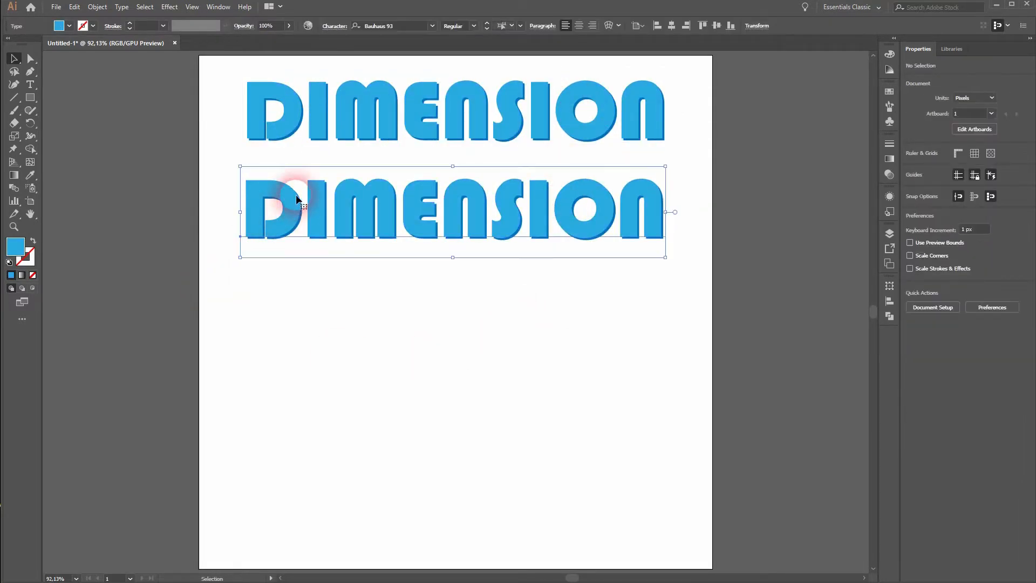
click(91, 27)
click(28, 46)
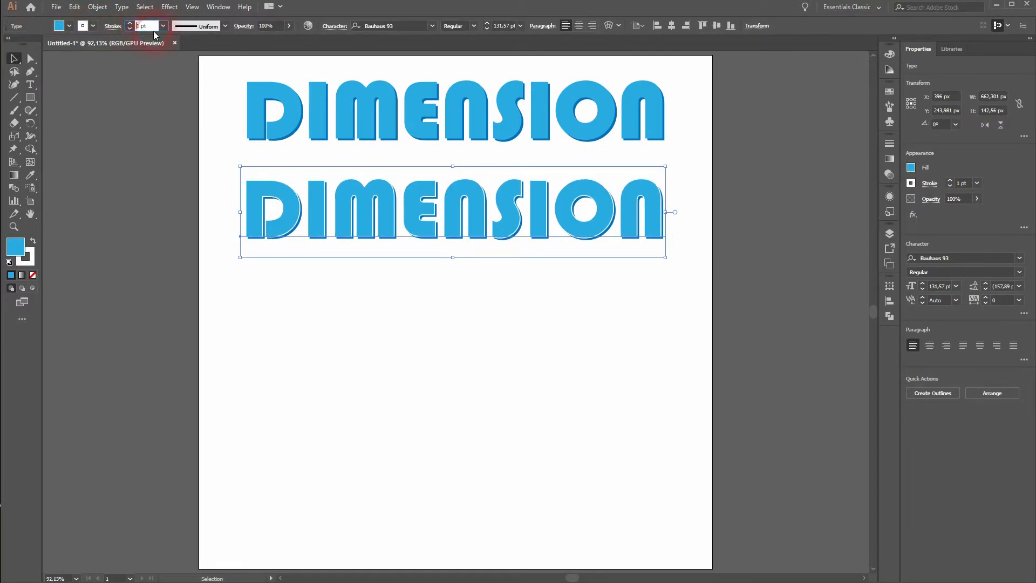
click(462, 321)
scroll(429, 234, up, 4)
drag(361, 350, 541, 557)
drag(513, 226, 523, 324)
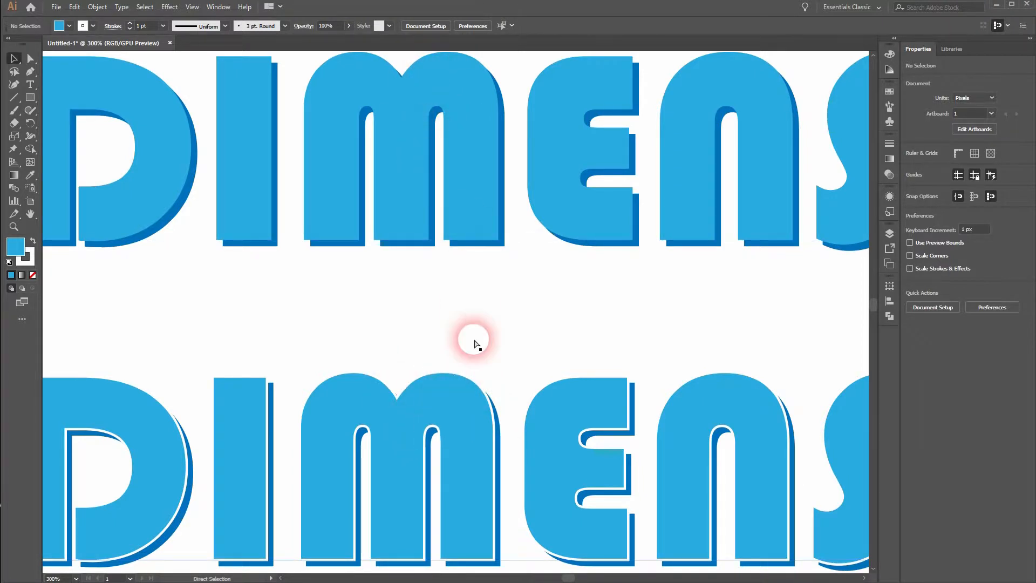
key(ctrl+0)
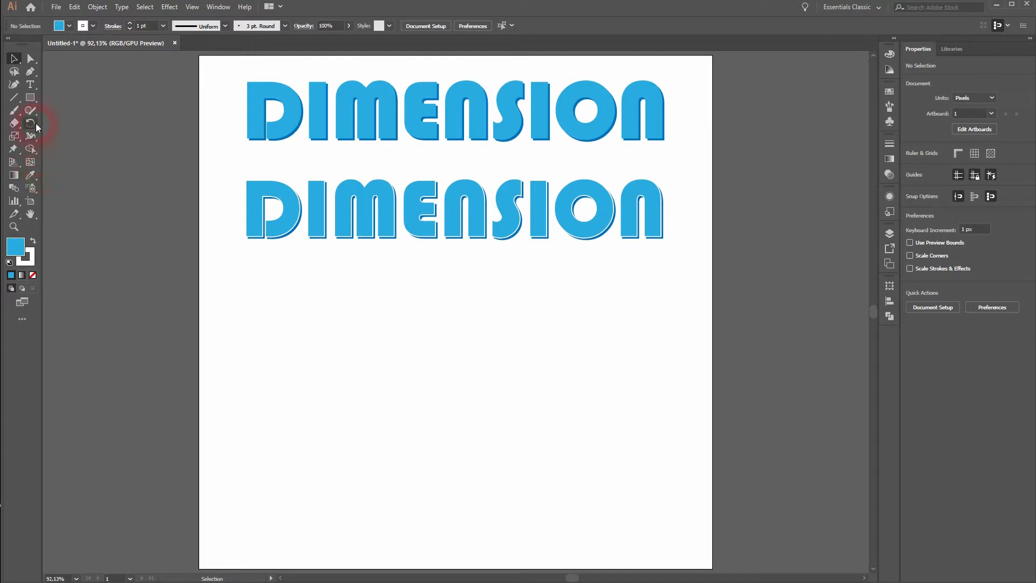
- Draw a rectangle about 736 by 160 px below the two text versions and fill it with red
click(30, 97)
drag(218, 299, 691, 401)
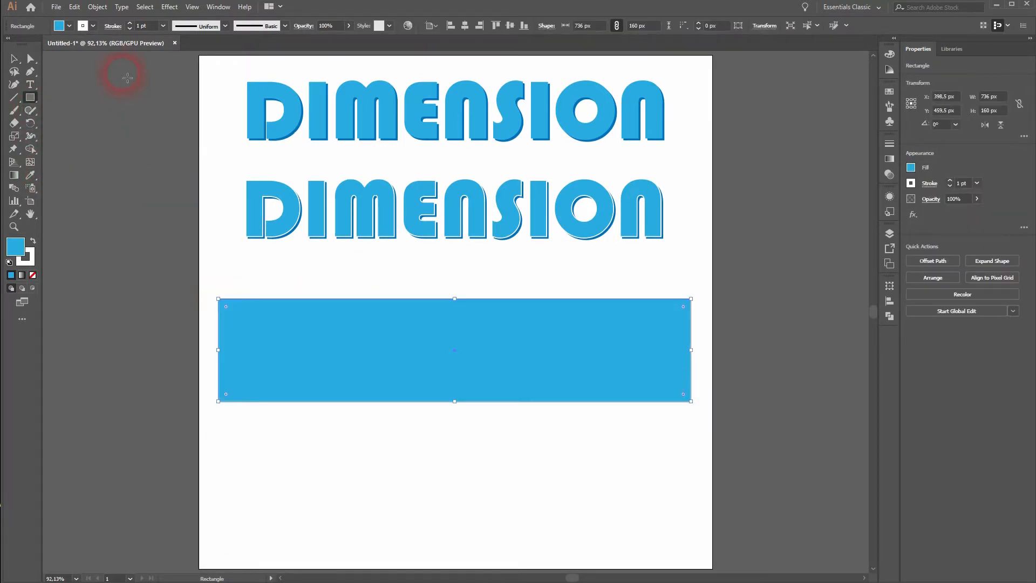
click(71, 28)
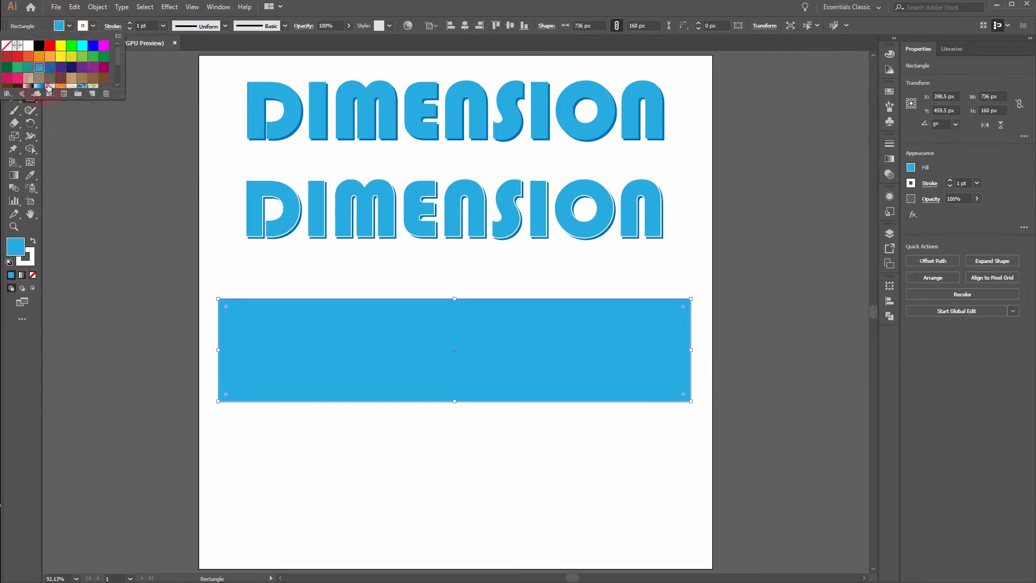
click(50, 46)
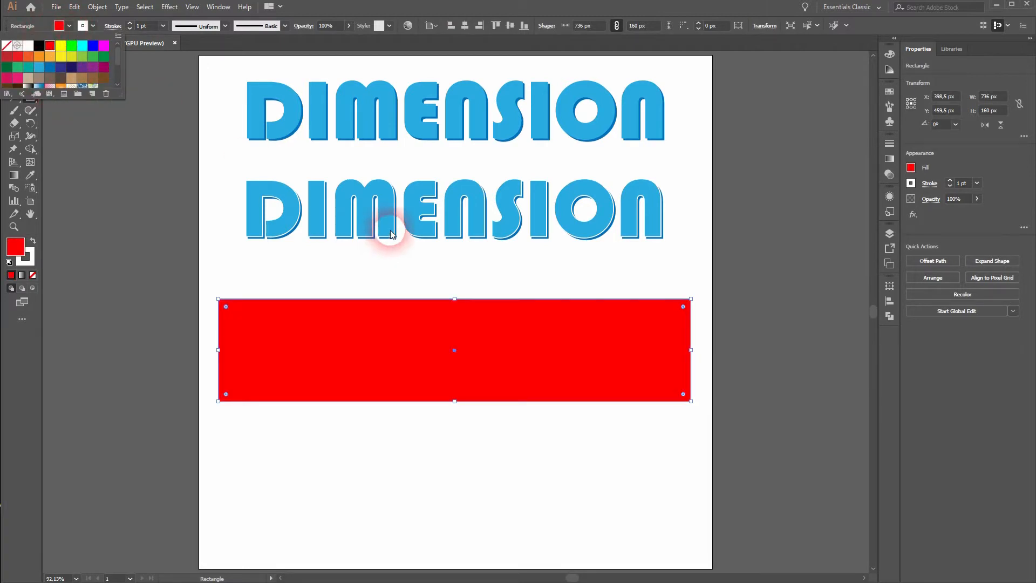
- Copy the white-outlined DIMENSION text with its dark blue layer onto the red rectangle and bring it to the front
key(v)
mouse_move(243, 261)
mouse_down()
mouse_move(478, 199)
mouse_move(235, 264)
mouse_move(250, 290)
mouse_move(229, 274)
mouse_up()
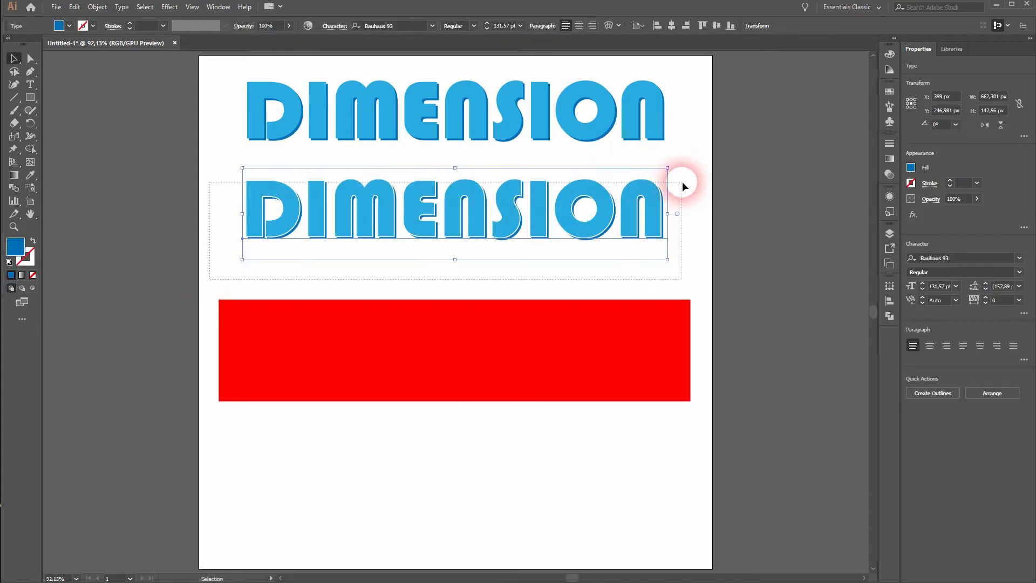
drag(632, 231, 632, 346)
right_click(488, 330)
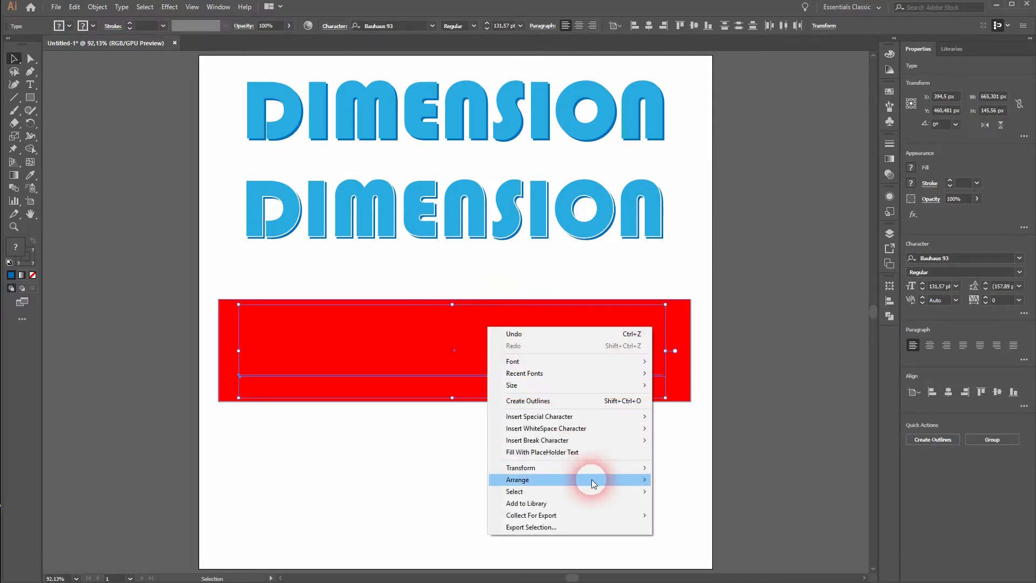
mouse_move(593, 480)
click(707, 480)
click(437, 479)
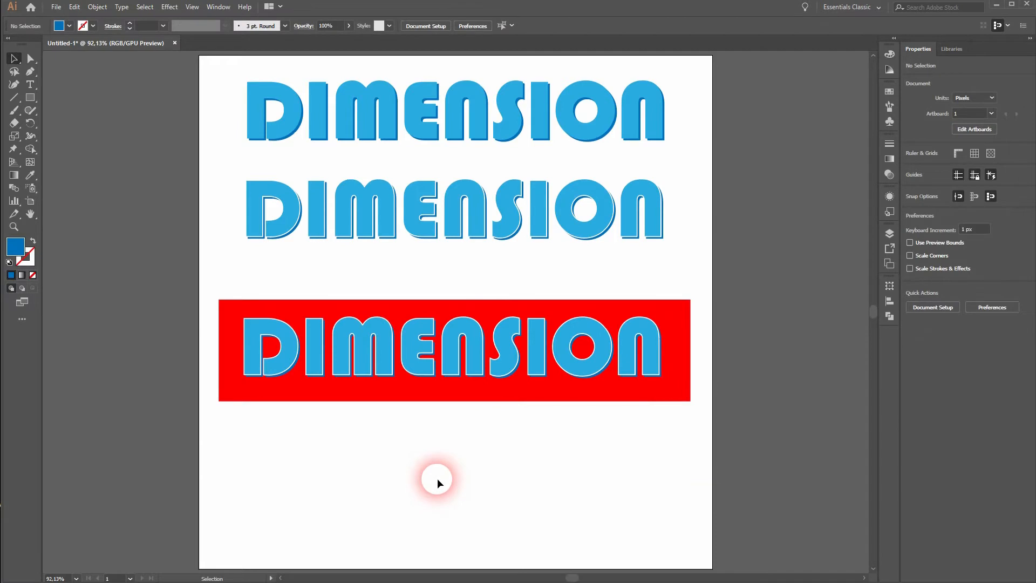
- Duplicate the red rectangle into the empty space directly below the first one
scroll(270, 346, up, 3)
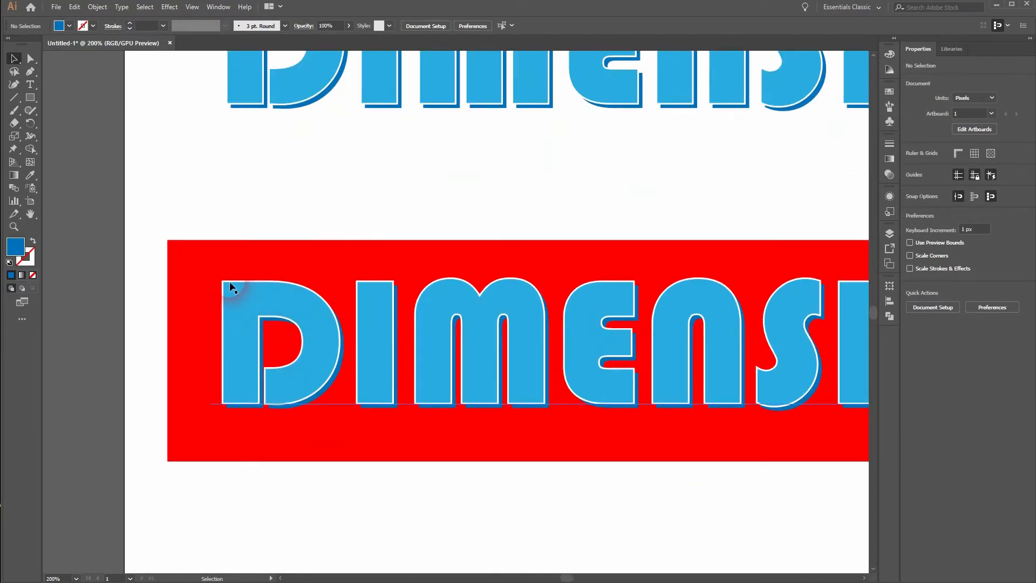
drag(363, 201, 270, 365)
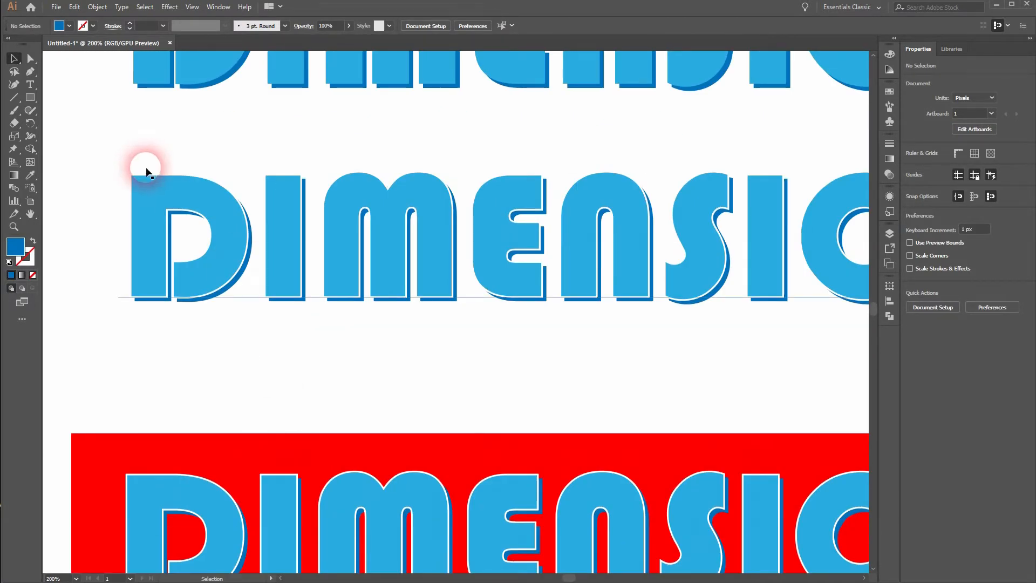
drag(430, 388, 431, 194)
scroll(438, 370, down, 2)
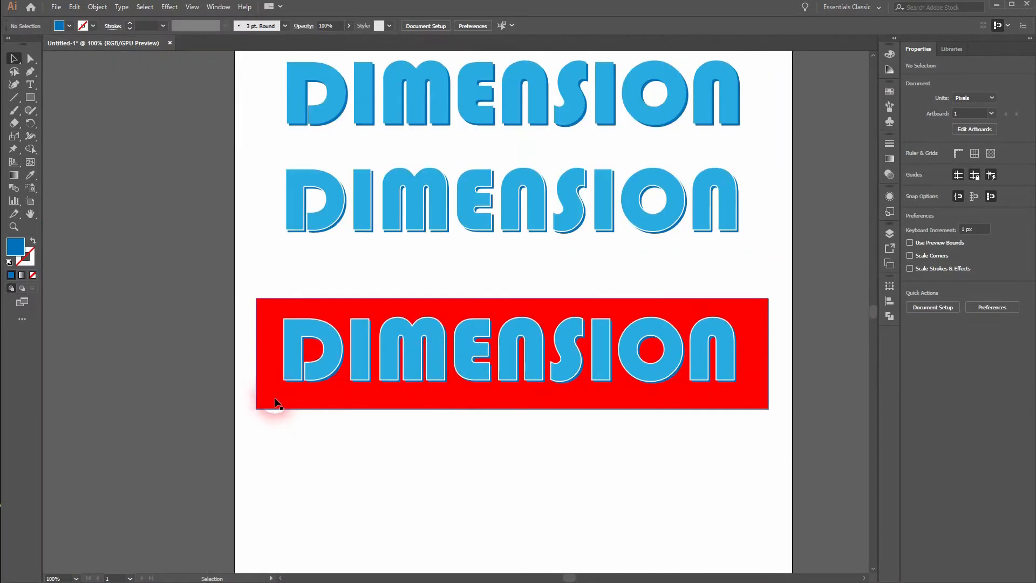
drag(273, 402, 272, 539)
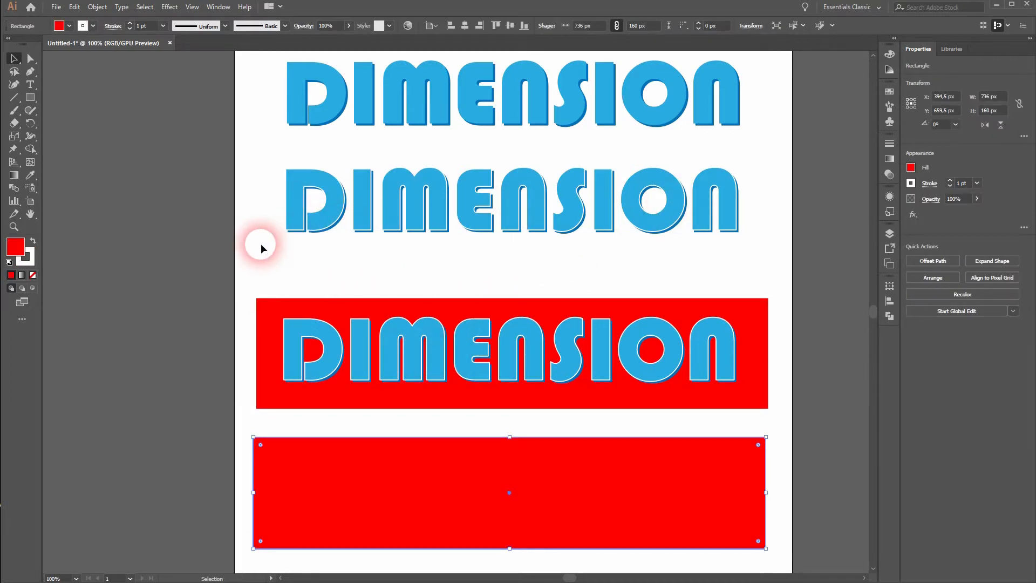
- Copy the outlined DIMENSION text with its dark blue layer below the red banner and move the spare red rectangle beneath the copy
click(484, 205)
drag(480, 207, 478, 525)
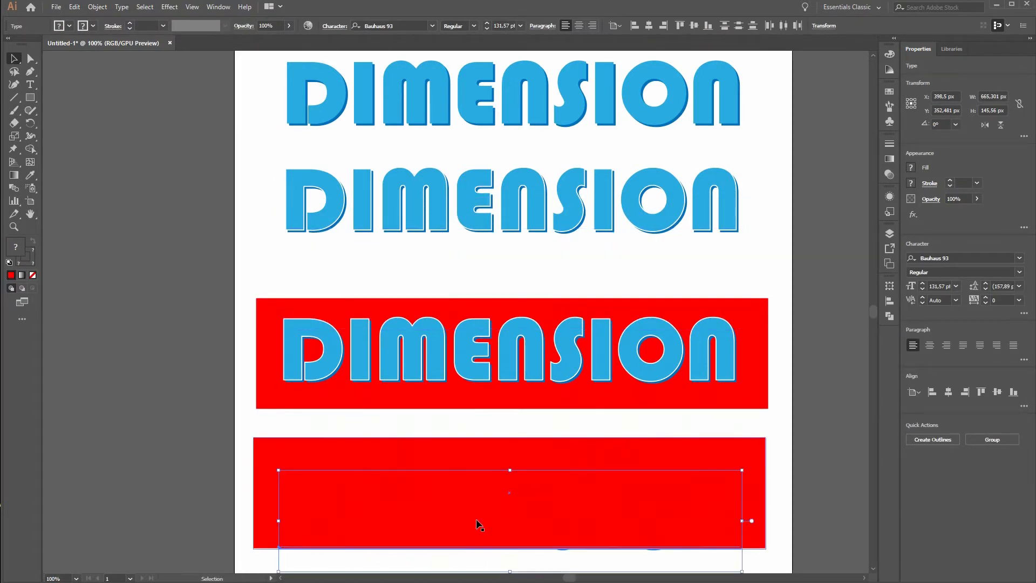
scroll(492, 340, down, 4)
drag(430, 392, 470, 527)
click(227, 338)
drag(378, 412, 762, 414)
click(759, 413)
- Remove the white stroke from the copy's light blue text and send that text to the back
click(696, 383)
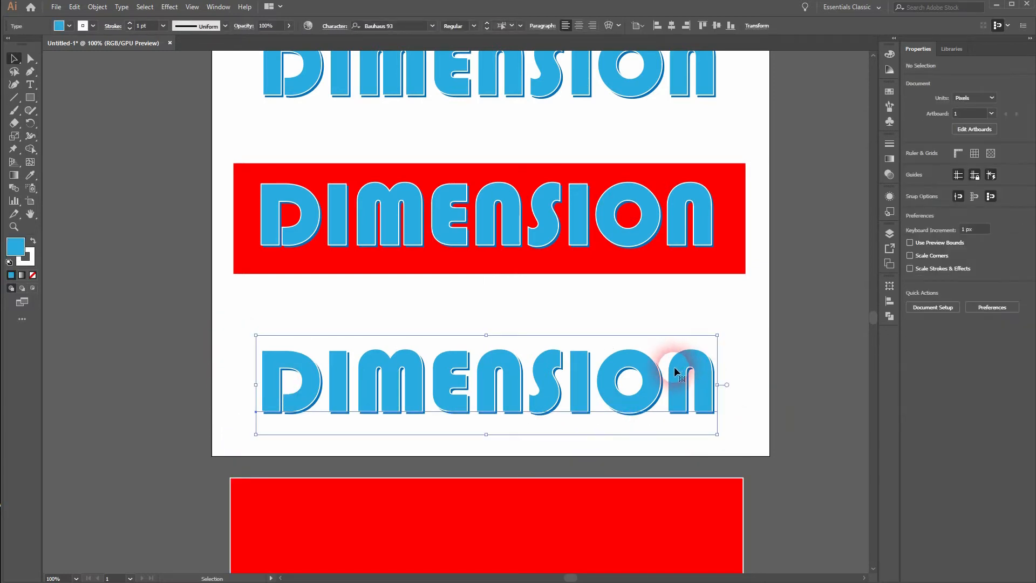
click(93, 26)
click(8, 45)
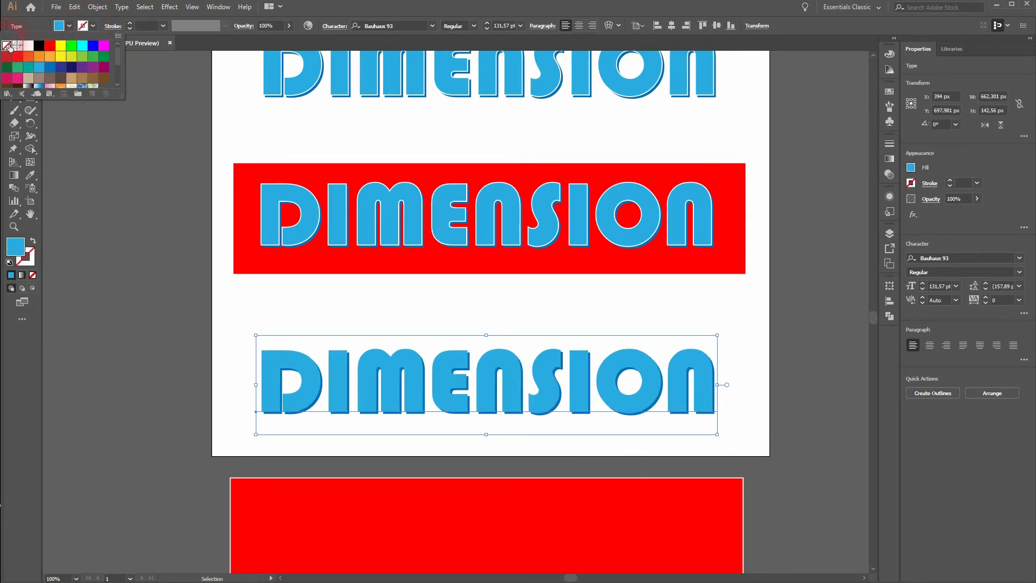
click(416, 384)
right_click(415, 384)
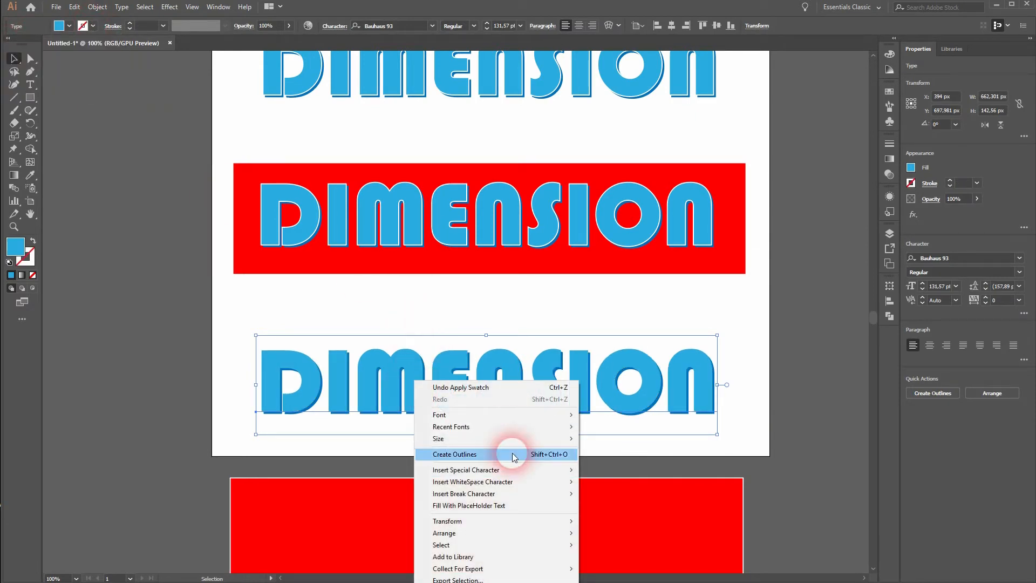
mouse_move(556, 534)
click(664, 568)
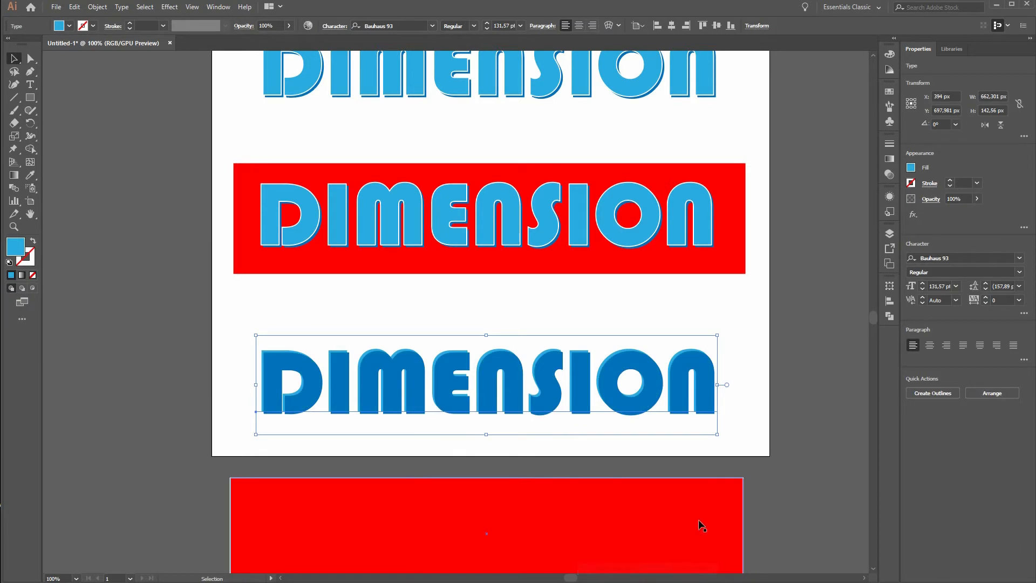
- Add a white 1 pt stroke to the copy's dark blue text and send it behind the light blue text
click(754, 380)
click(674, 382)
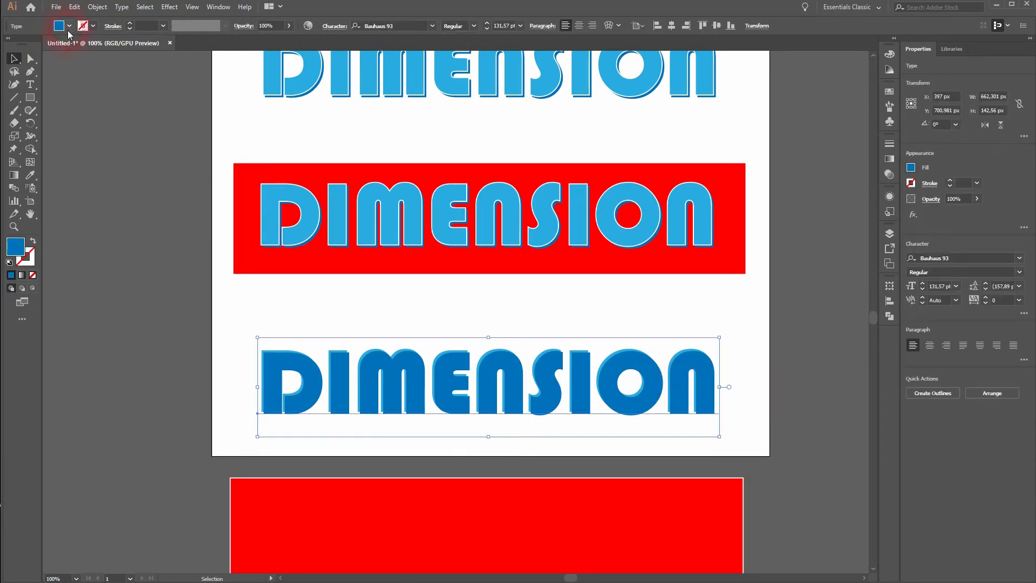
click(94, 26)
click(31, 46)
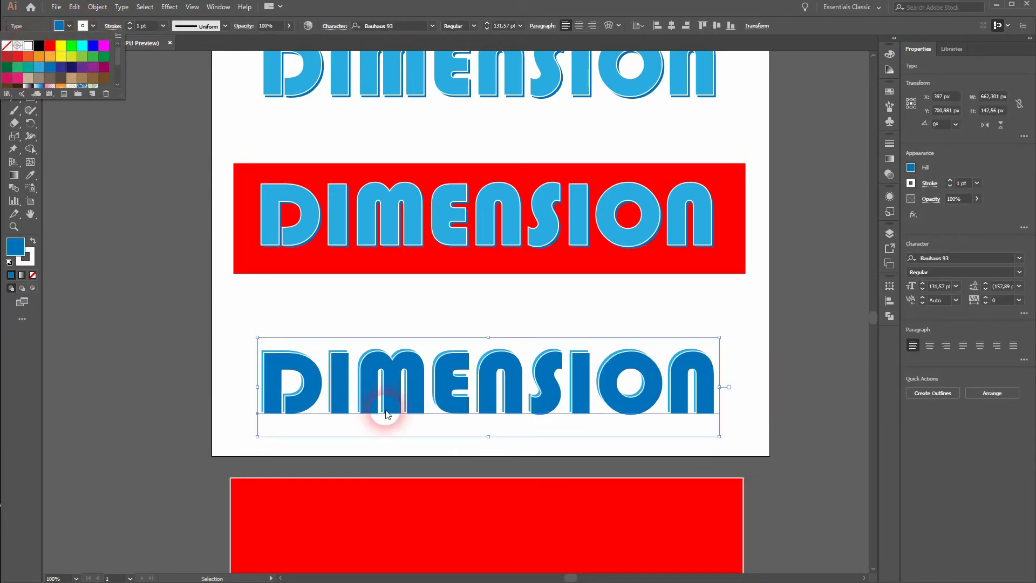
right_click(418, 378)
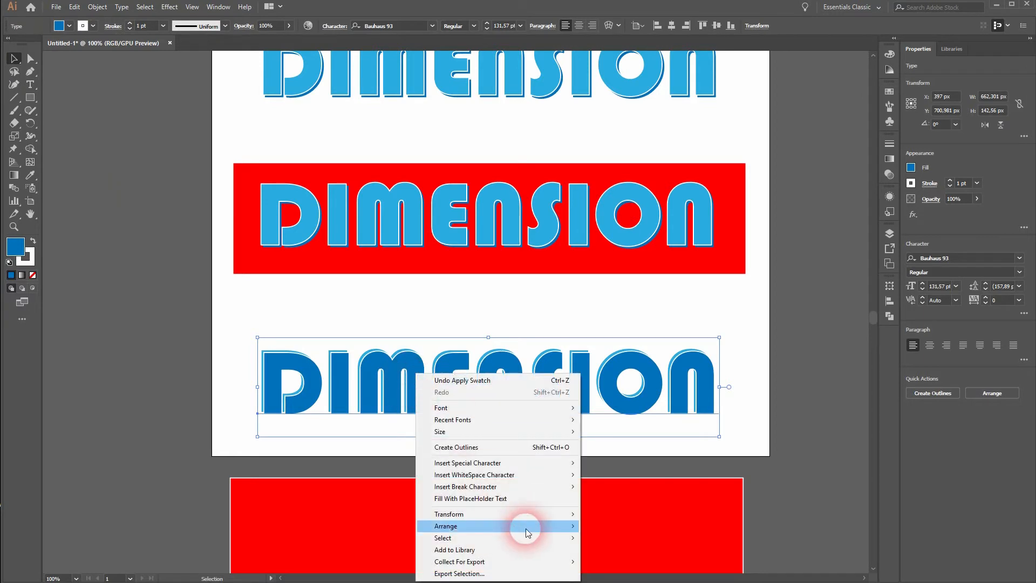
mouse_move(534, 526)
click(626, 562)
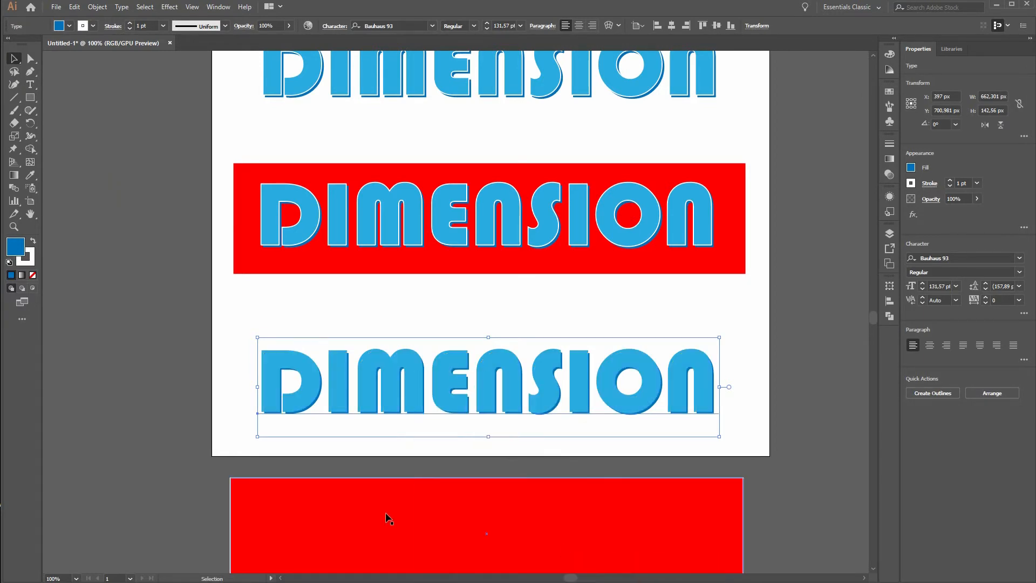
- Move the spare red rectangle onto the lowest DIMENSION text and send it to the back as its background
click(400, 526)
drag(409, 497, 405, 379)
right_click(405, 379)
mouse_move(504, 548)
click(610, 579)
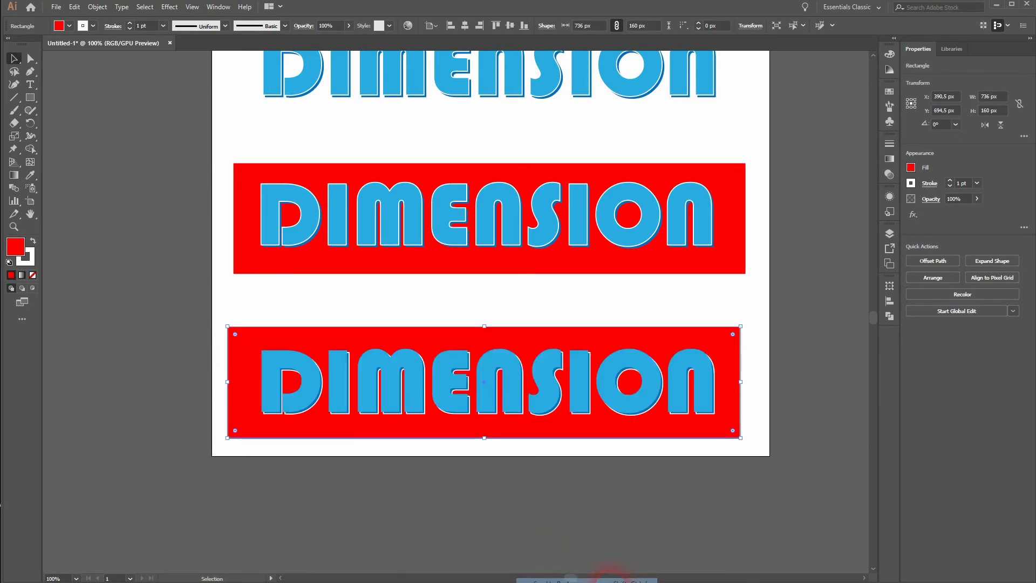
click(587, 519)
- Move the lowest red rectangle together with its DIMENSION text up, closer to the red banner above
scroll(357, 399, up, 3)
drag(212, 484, 364, 549)
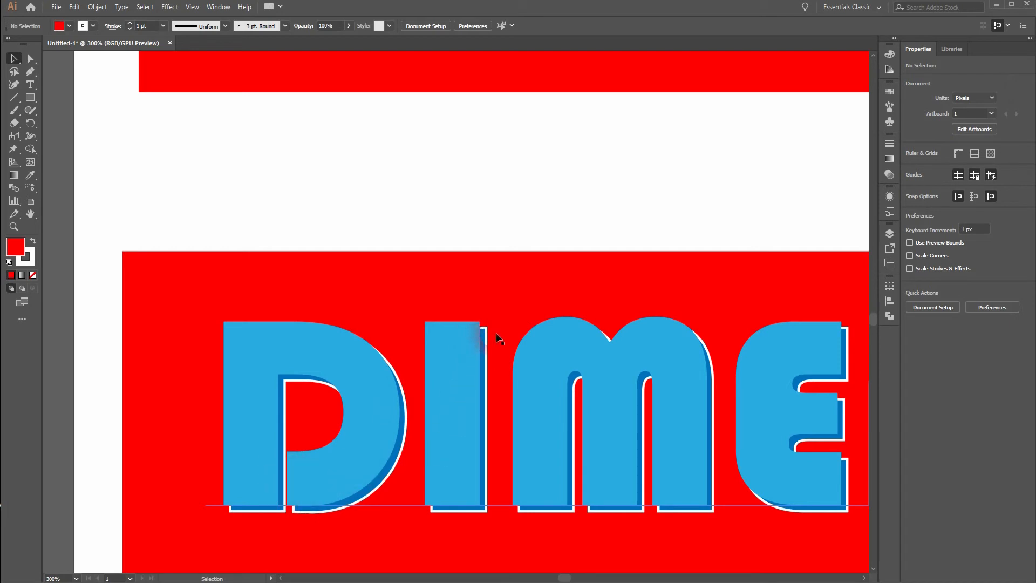
key(ctrl+0)
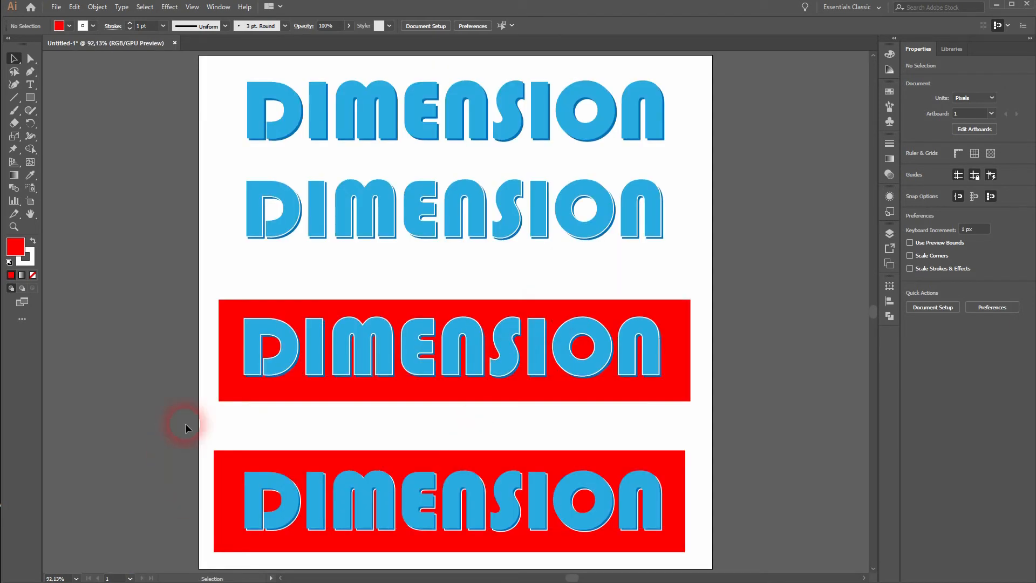
click(643, 515)
drag(576, 459, 572, 430)
click(743, 436)
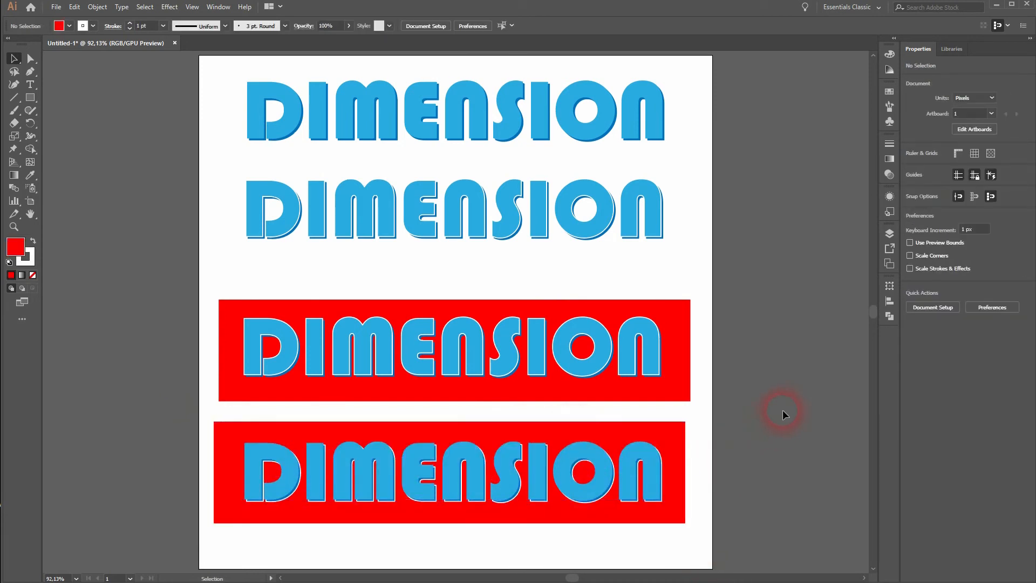